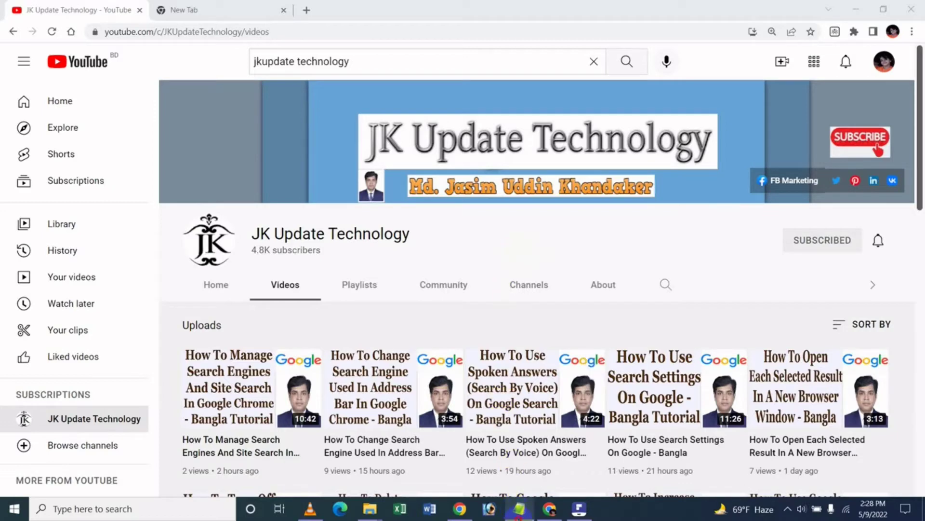
# Bring the Notepad tutorial title note to the front, in place of the YouTube page.
pyautogui.click(519, 508)
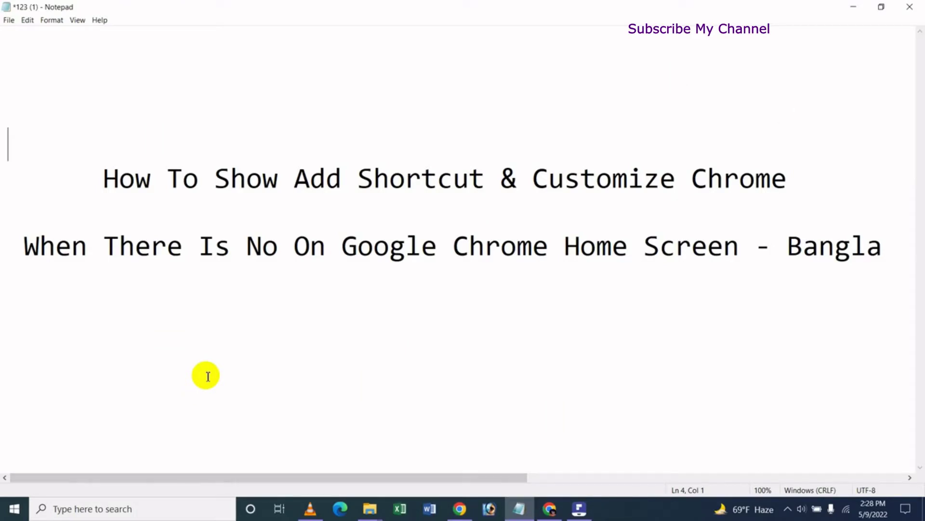
# Return to Chrome and view the New Tab page with its Maps and Add shortcut tiles.
pyautogui.click(552, 515)
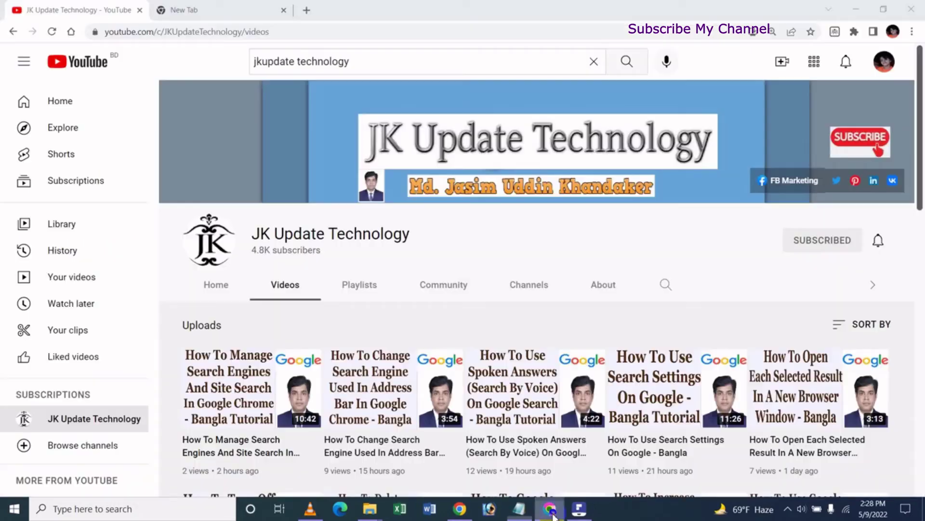
pyautogui.click(198, 9)
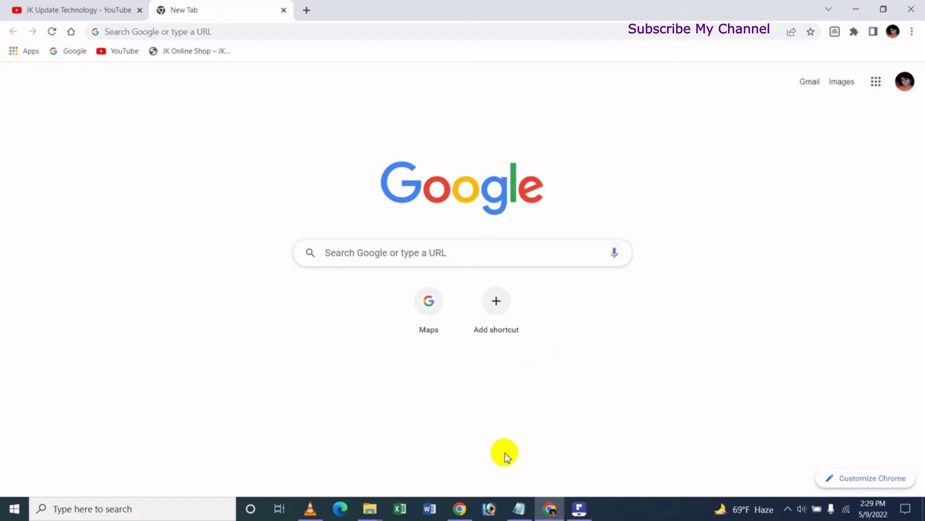
# In the second Chrome window, open a new tab showing only shortcut tiles, without Google search.
pyautogui.click(459, 508)
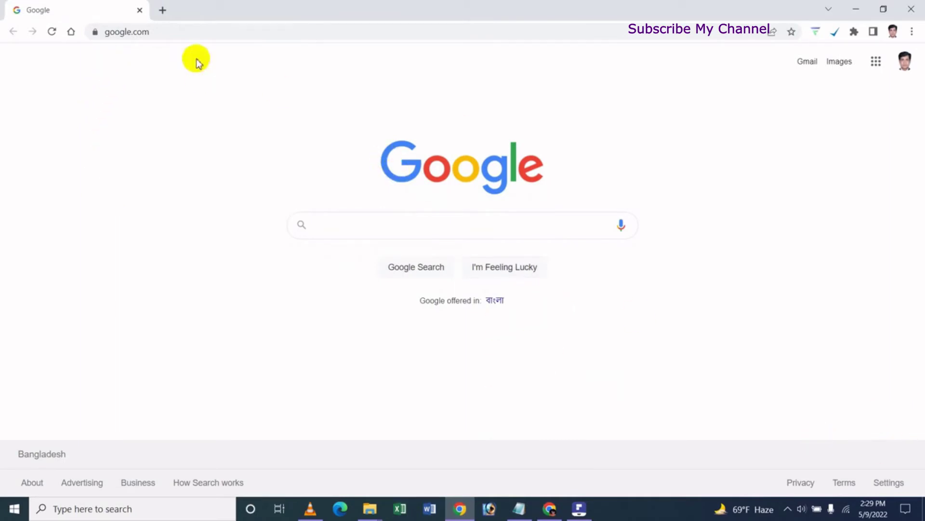
pyautogui.click(163, 10)
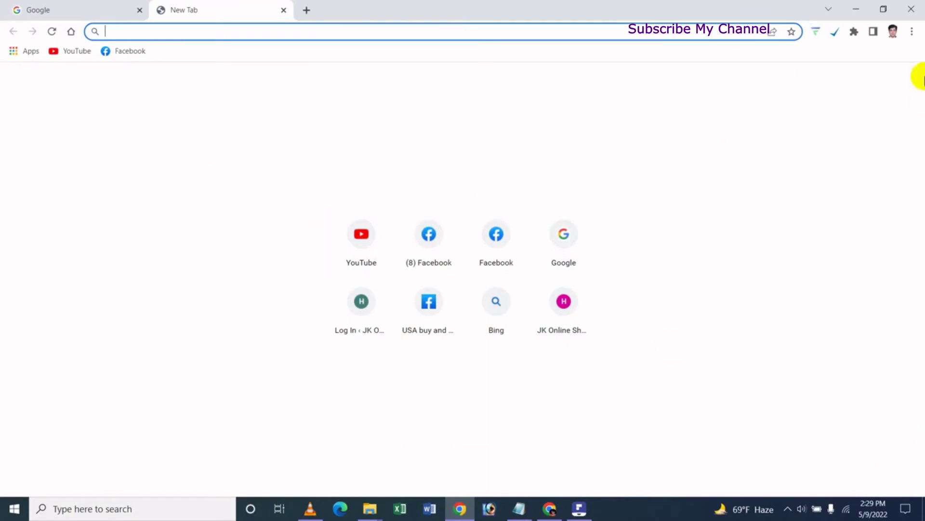
pyautogui.click(912, 33)
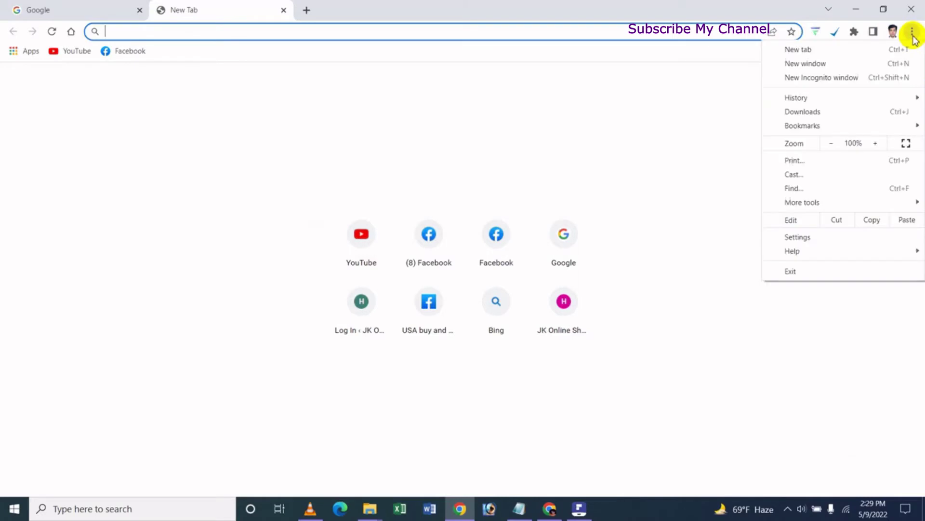
# Open the Search engine settings, compare with the New Tab page, and list the address-bar engines.
pyautogui.click(806, 238)
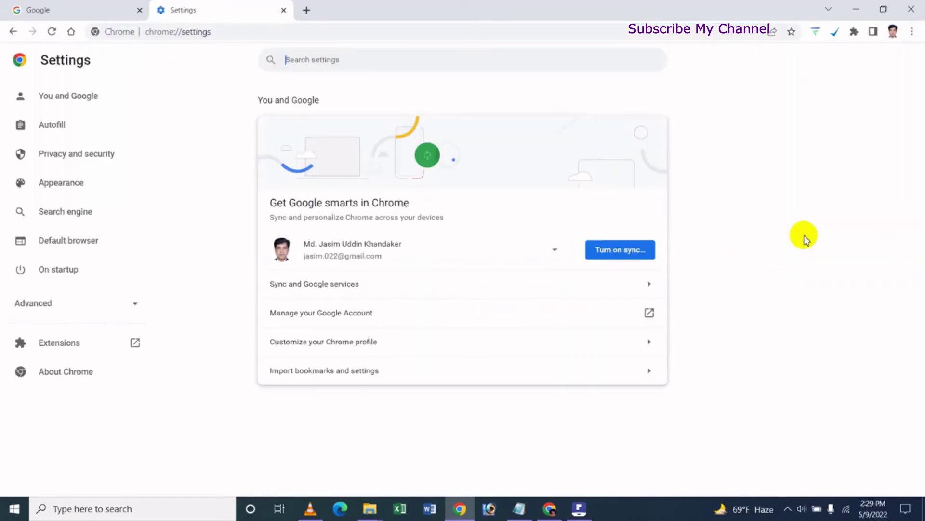
pyautogui.click(79, 217)
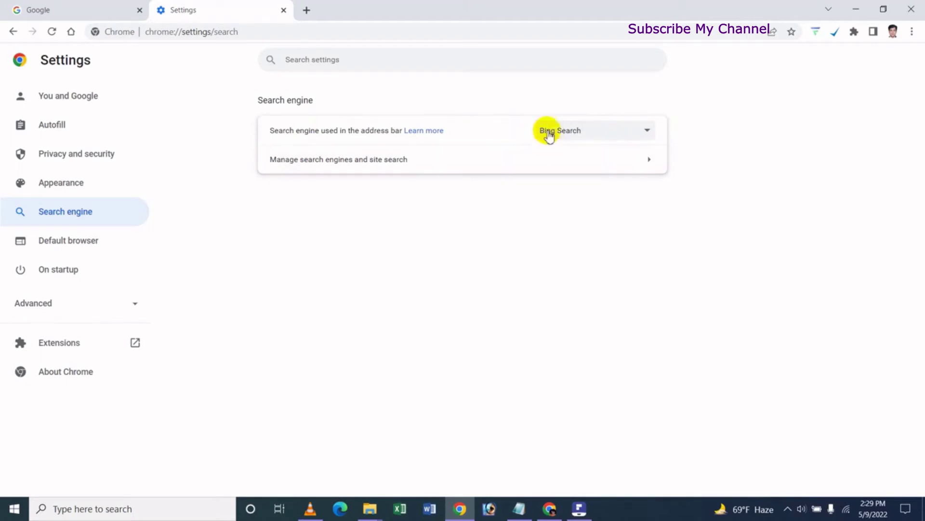
pyautogui.click(306, 10)
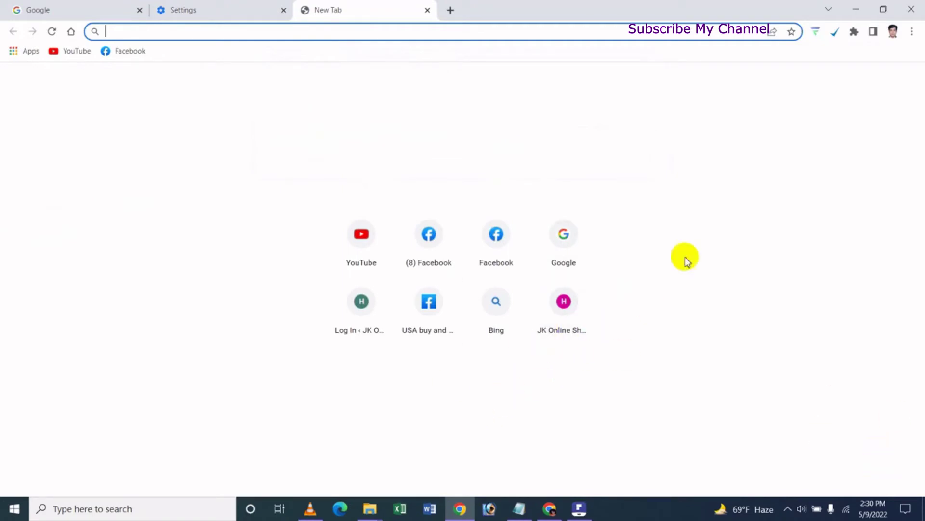
pyautogui.click(207, 12)
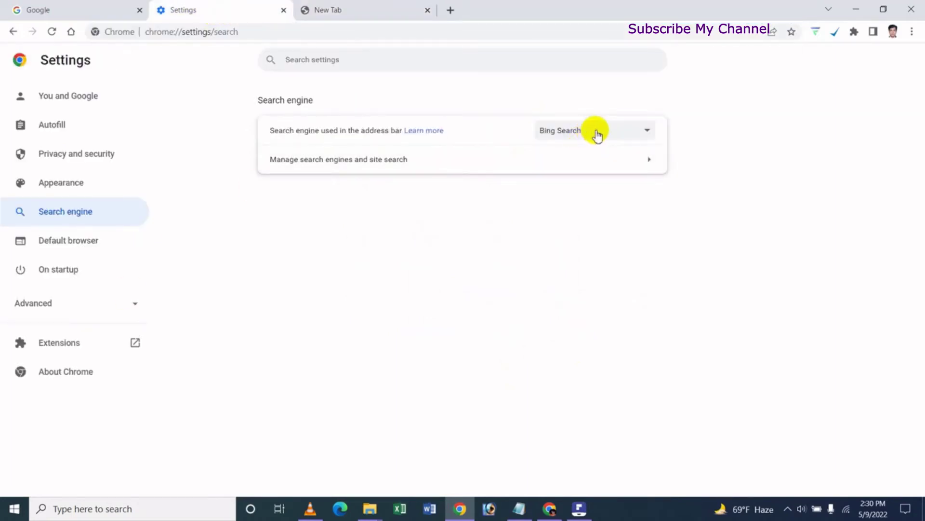
pyautogui.click(337, 8)
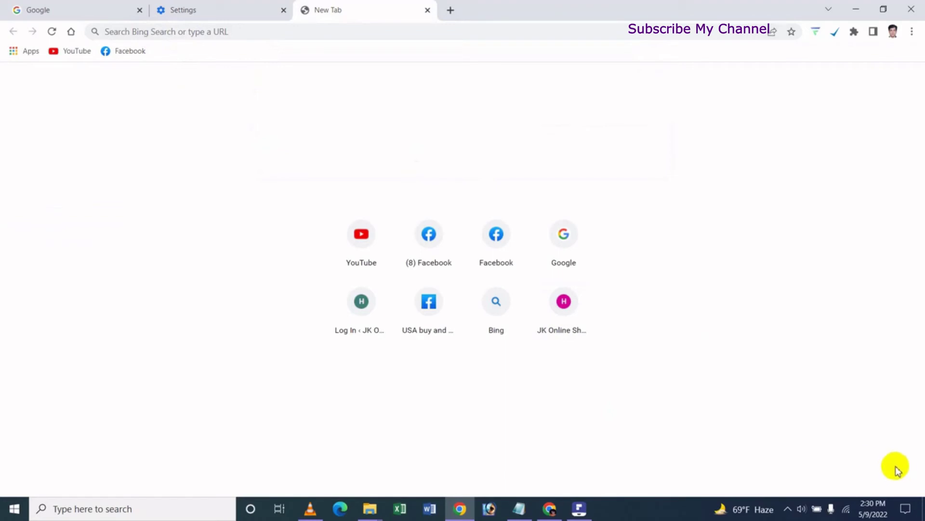
pyautogui.click(250, 9)
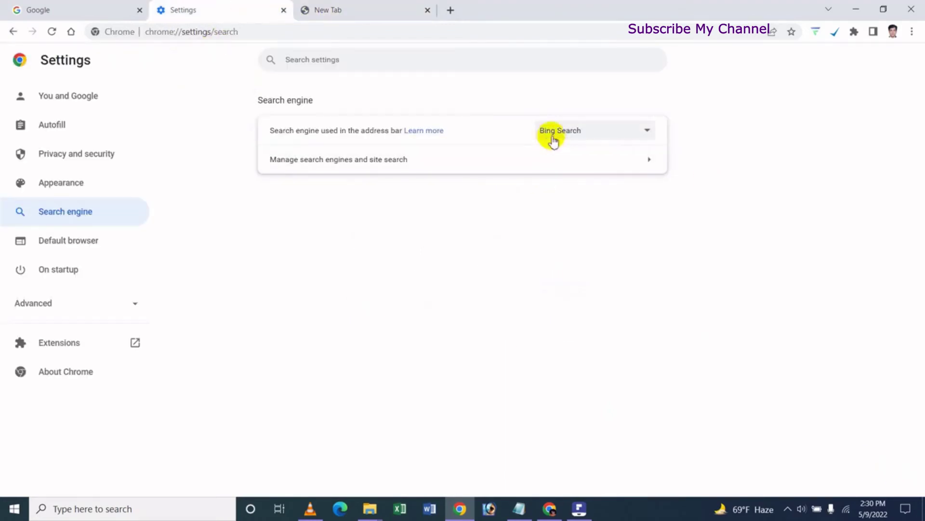
pyautogui.click(645, 135)
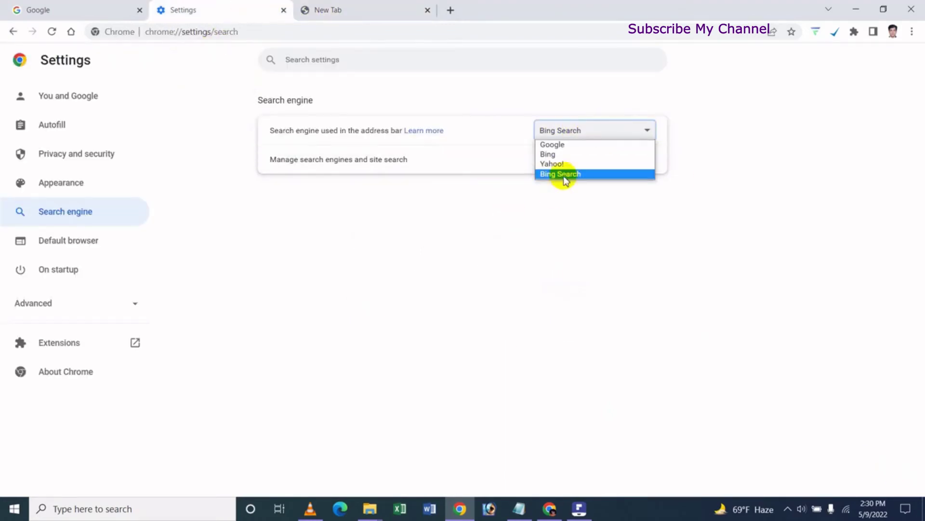
# Choose Google as the address-bar search engine and confirm new tabs show Add shortcut and Customize Chrome.
pyautogui.click(579, 144)
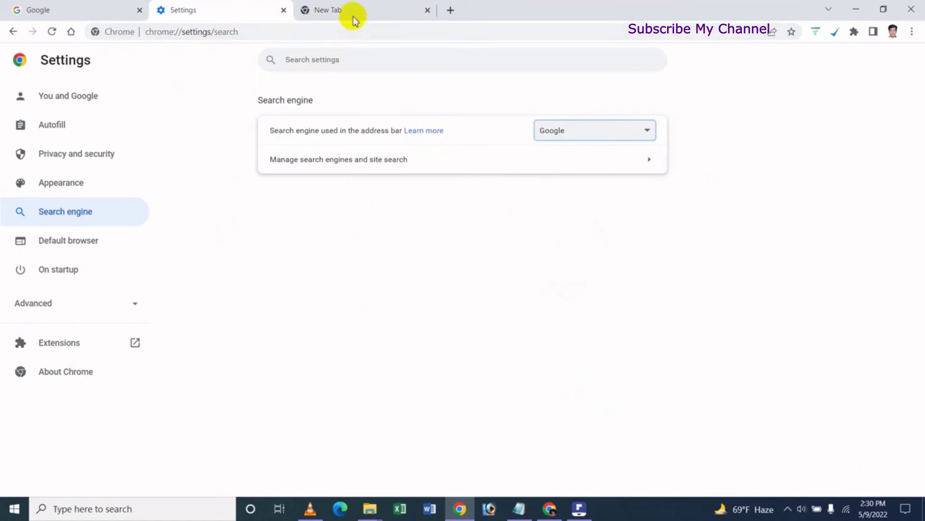
pyautogui.click(378, 14)
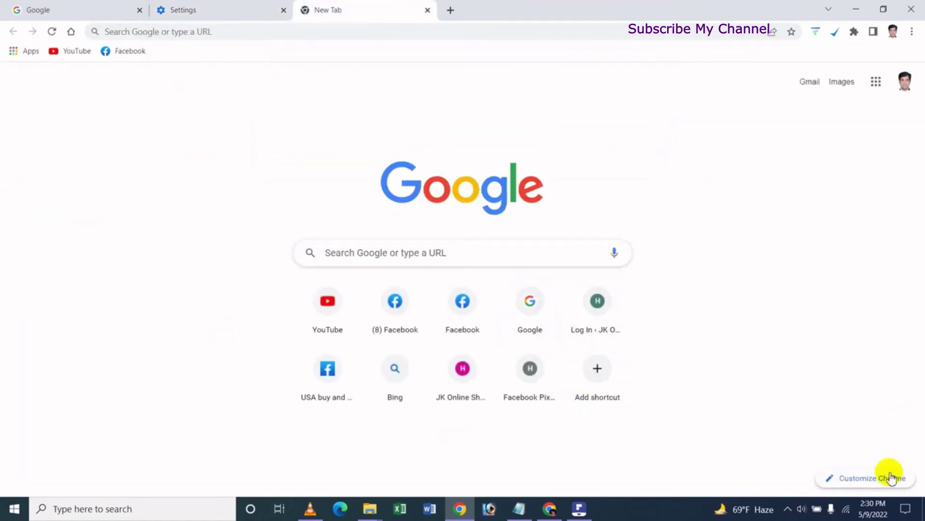
pyautogui.click(451, 10)
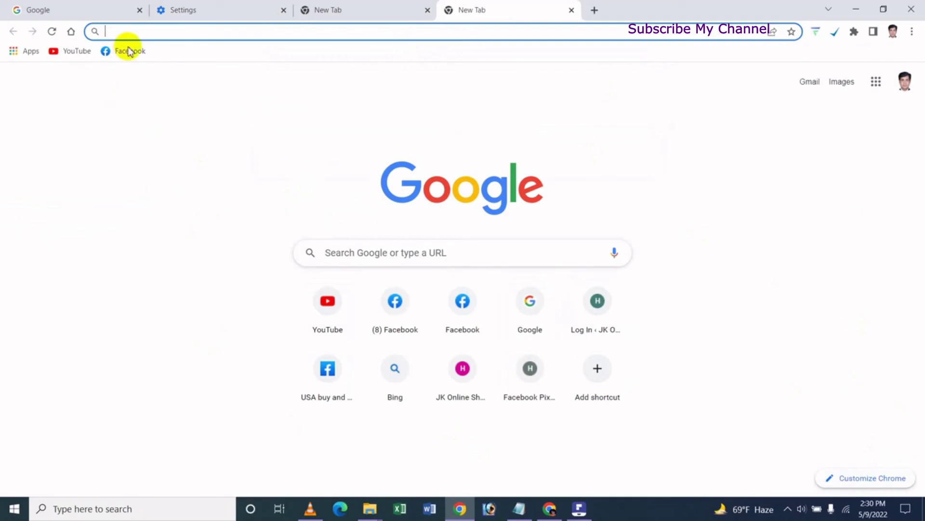
pyautogui.click(207, 144)
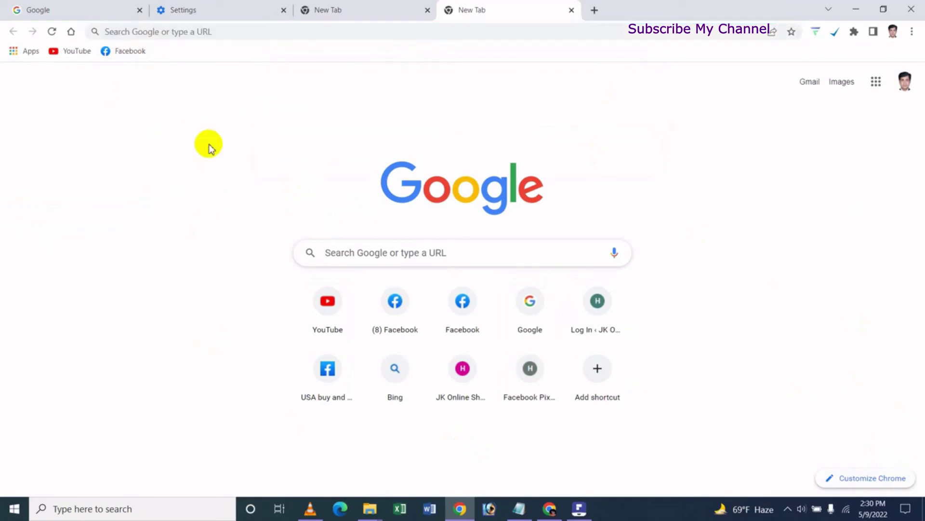
pyautogui.click(217, 14)
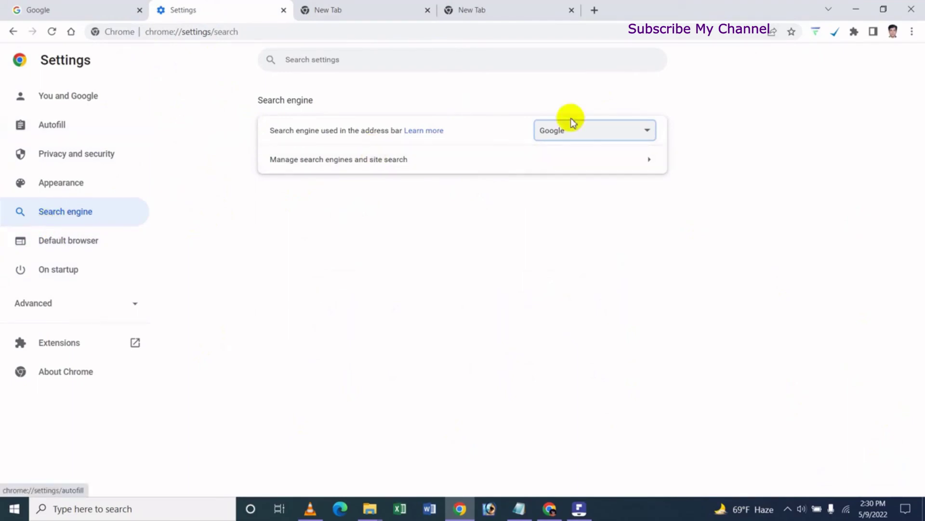
# Keep Google as the search engine and check the second New Tab page's Google search and shortcuts.
pyautogui.click(597, 131)
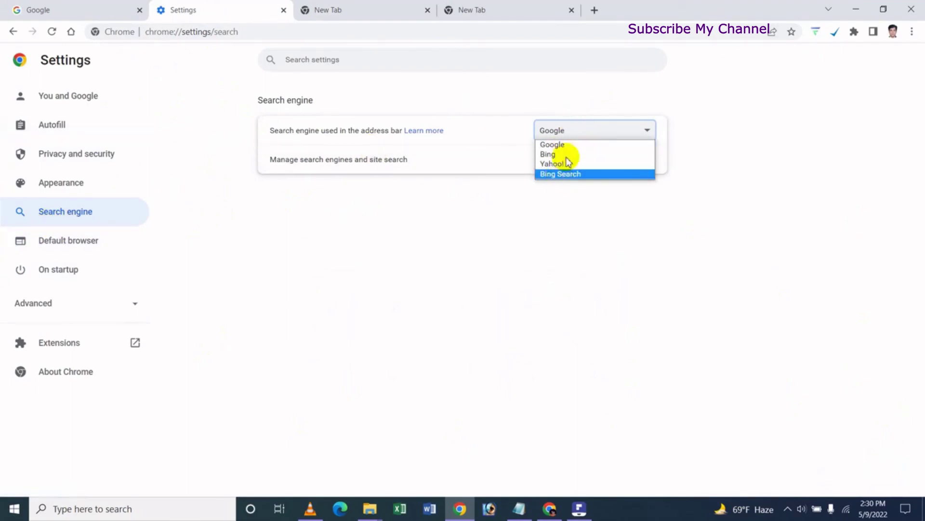
pyautogui.click(519, 90)
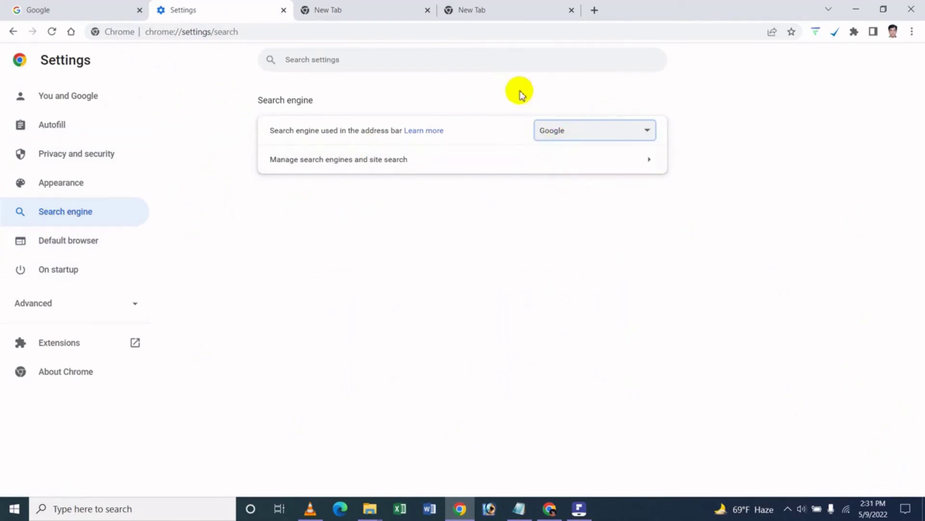
pyautogui.click(502, 10)
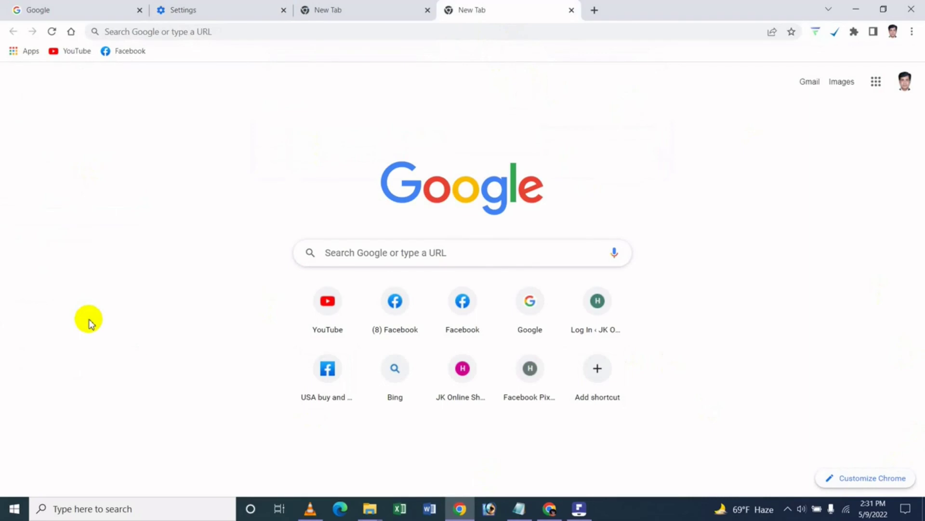
# Show the Notepad tutorial title note in front of the browser.
pyautogui.click(520, 510)
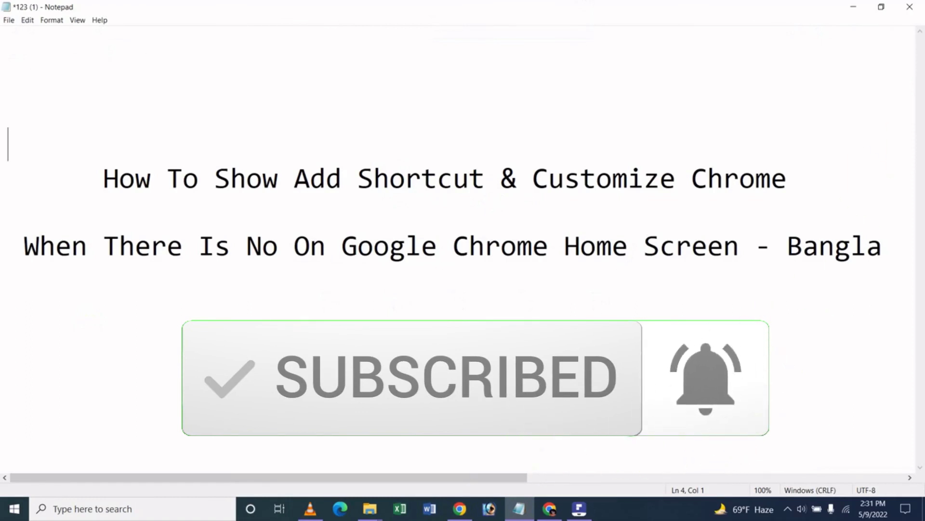
pyautogui.click(551, 509)
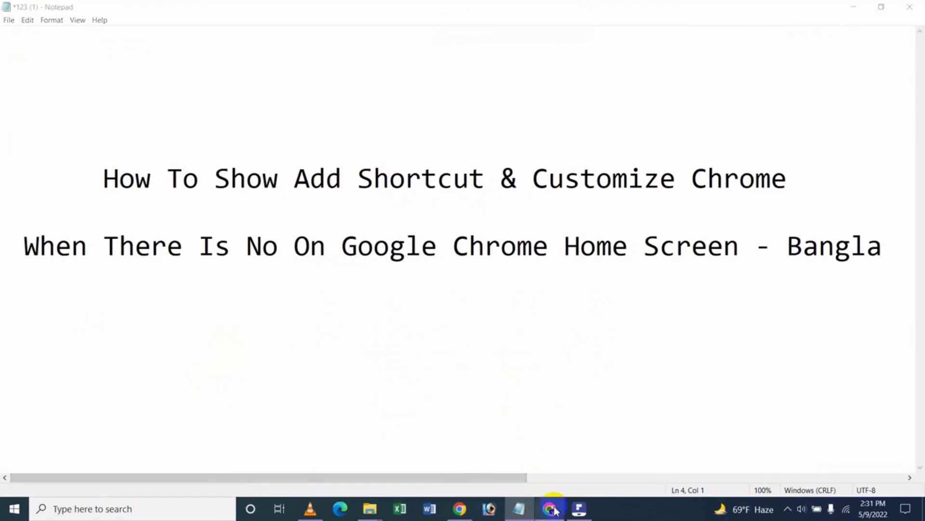
# Return to the JK Update Technology YouTube channel's Videos tab.
pyautogui.click(33, 11)
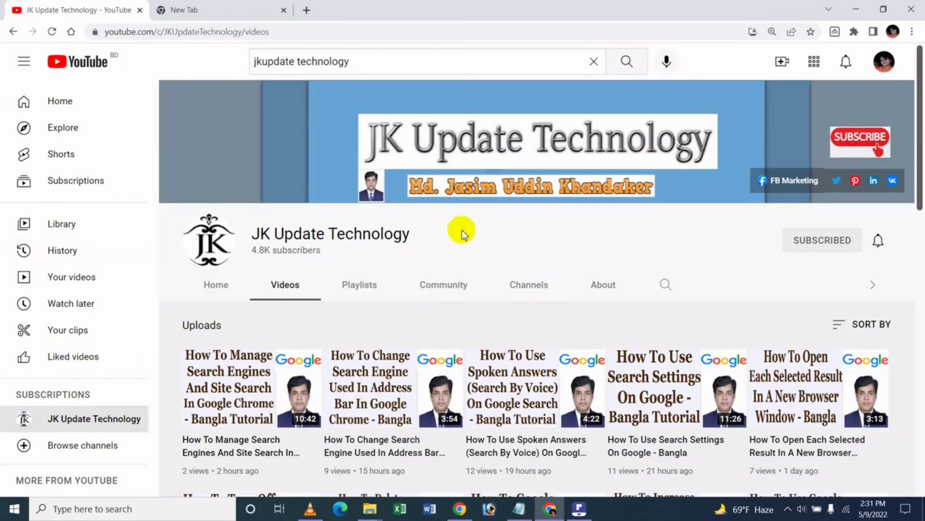